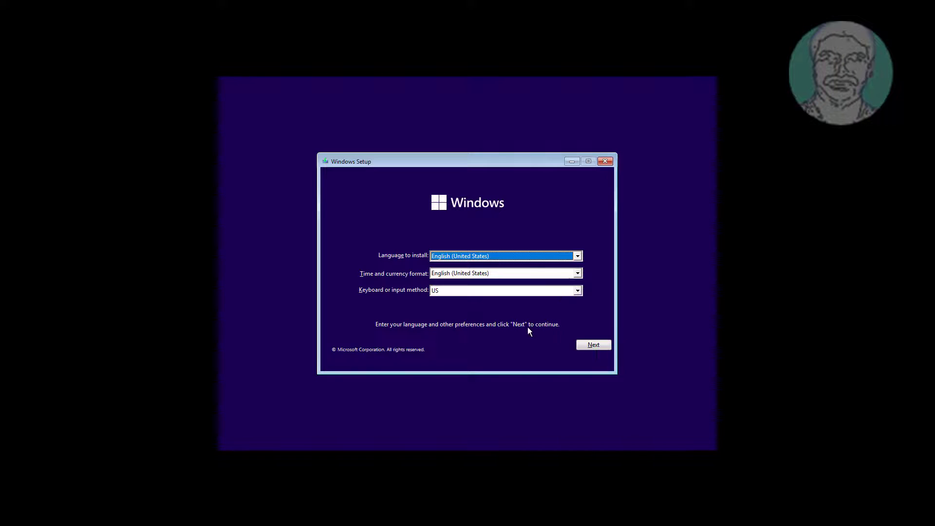
Accept the English (United States) language, time and US keyboard defaults in Windows Setup
{"action": "left_click", "coordinate": [579, 344]}
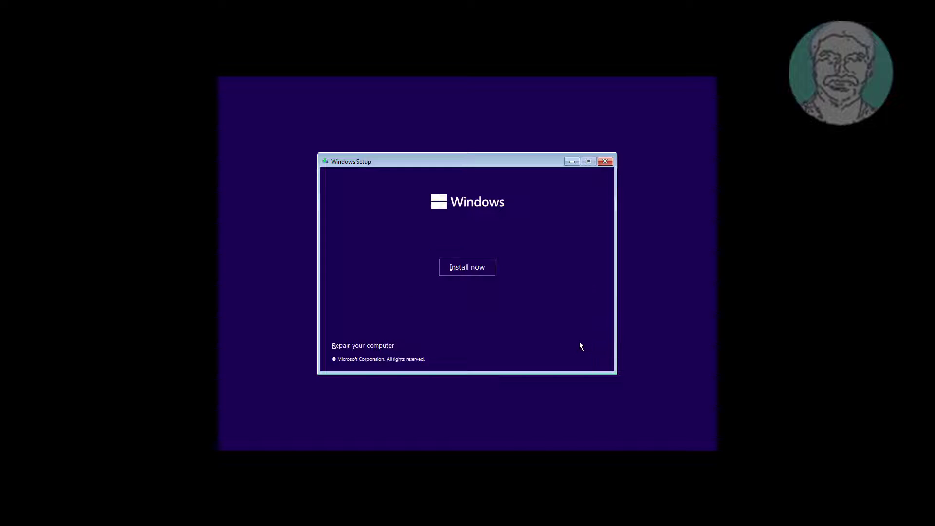
Enter the repair tools and list the boot configuration with bcdedit
{"action": "left_click", "coordinate": [379, 348]}
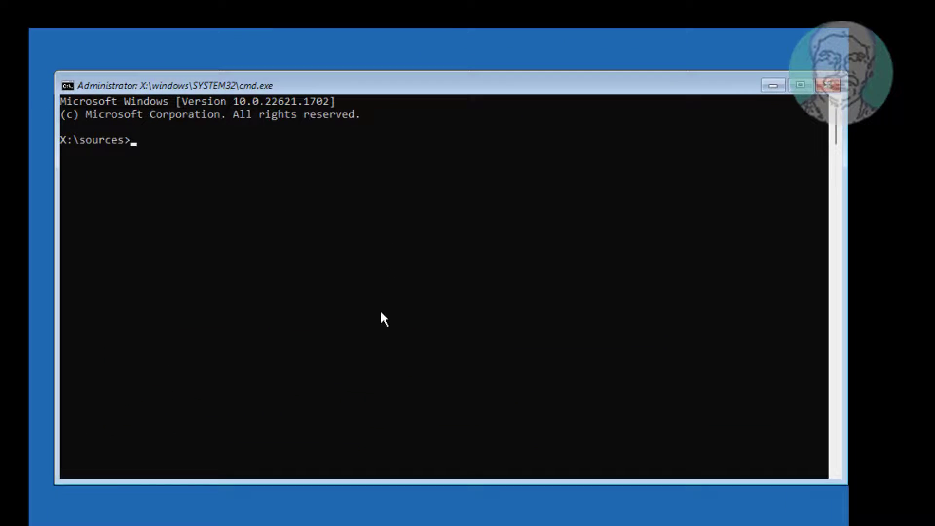
{"action": "type", "text": "b"}
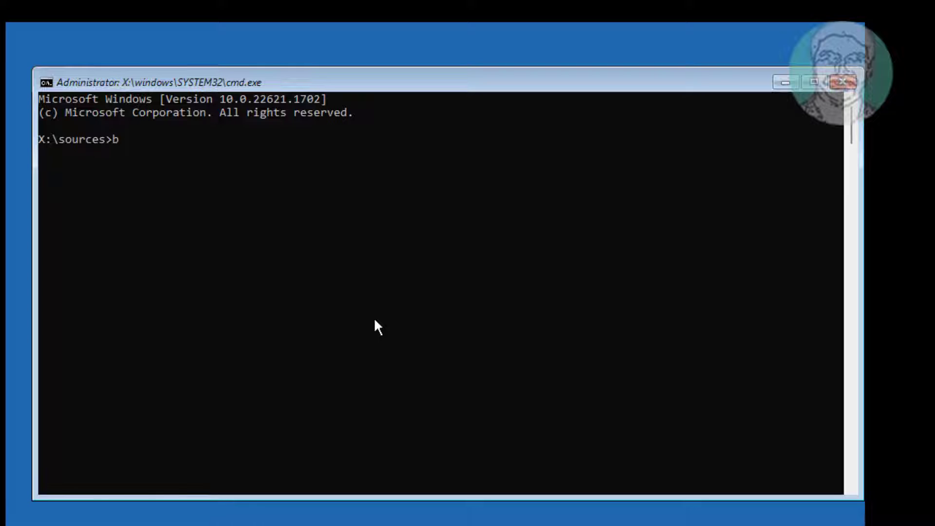
{"action": "type", "text": "cdedeit"}
{"action": "key", "text": "Return"}
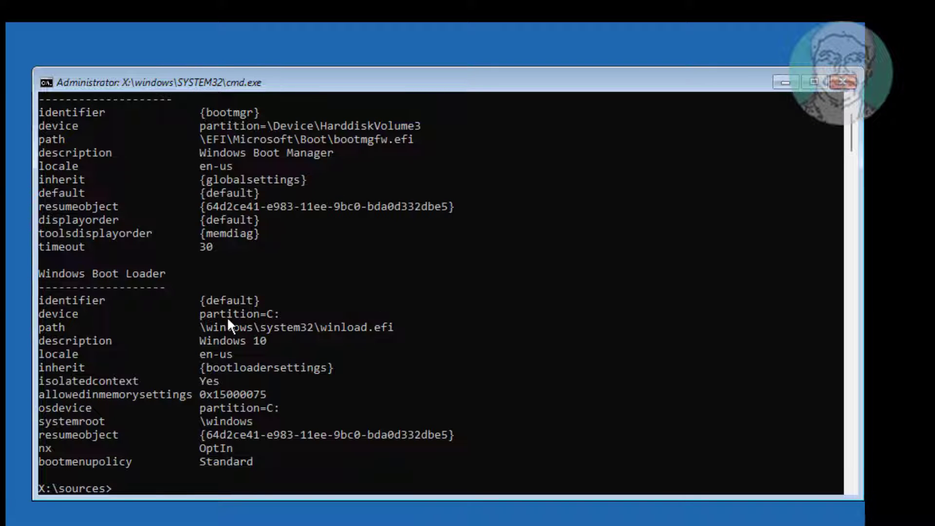
{"action": "scroll", "coordinate": [233, 325], "scroll_direction": "up", "scroll_amount": 1}
{"action": "scroll", "coordinate": [240, 336], "scroll_direction": "down", "scroll_amount": 1}
{"action": "left_click_drag", "start_coordinate": [42, 272], "coordinate": [177, 274]}
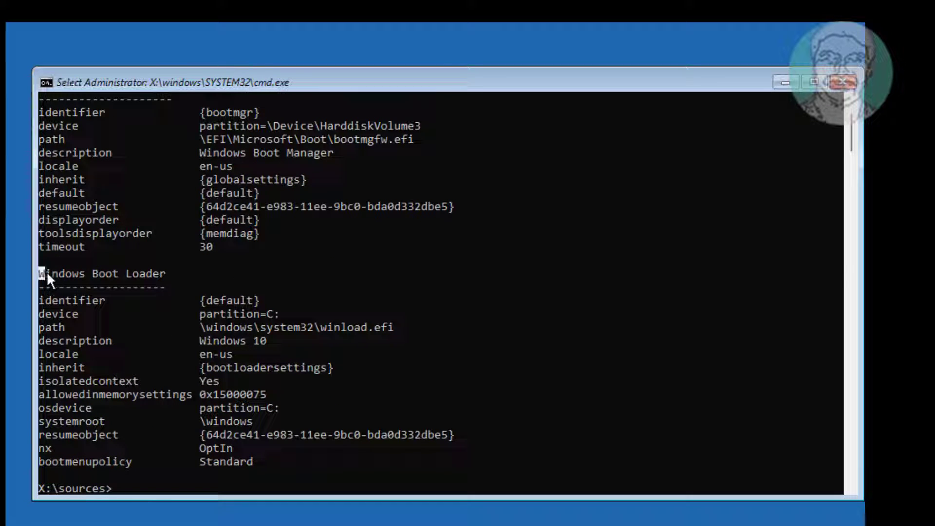
Highlight the winload.efi path and the device and osdevice partition=C: values
{"action": "left_click", "coordinate": [267, 328]}
{"action": "left_click_drag", "start_coordinate": [319, 326], "coordinate": [391, 327]}
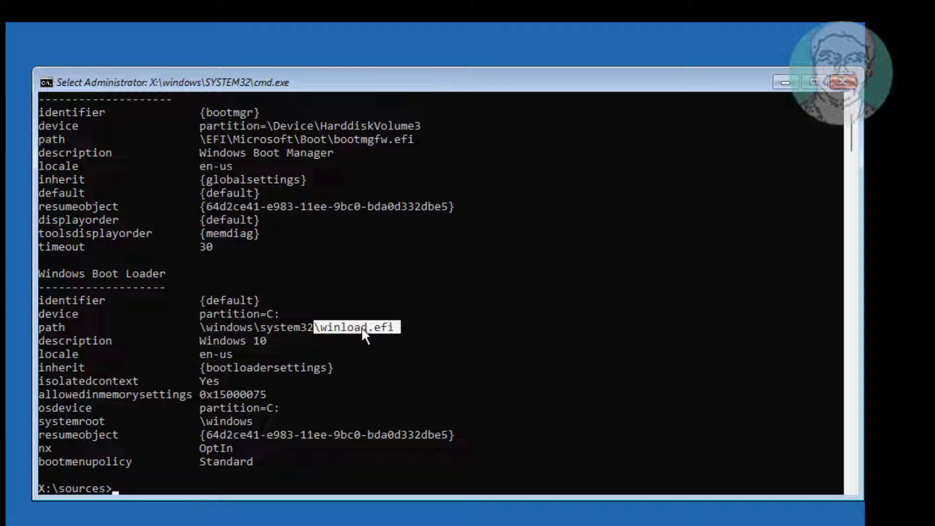
{"action": "left_click_drag", "start_coordinate": [198, 313], "coordinate": [272, 314]}
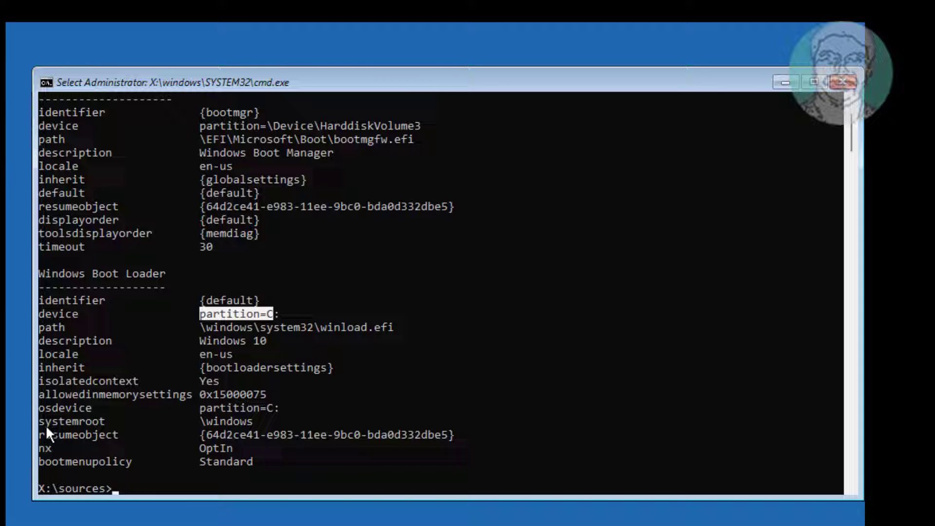
{"action": "mouse_move", "coordinate": [39, 408]}
{"action": "left_mouse_down"}
{"action": "mouse_move", "coordinate": [279, 407]}
{"action": "mouse_move", "coordinate": [265, 410]}
{"action": "left_mouse_up"}
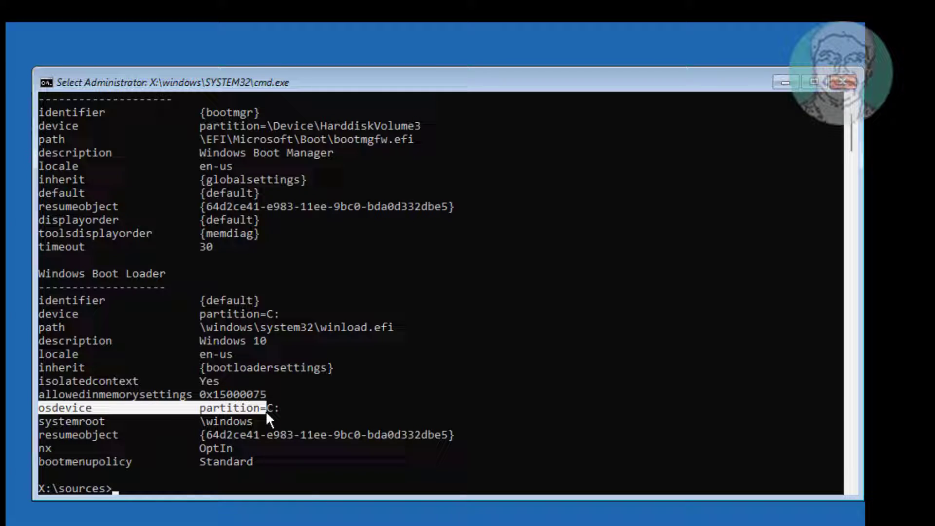
{"action": "left_click", "coordinate": [314, 409]}
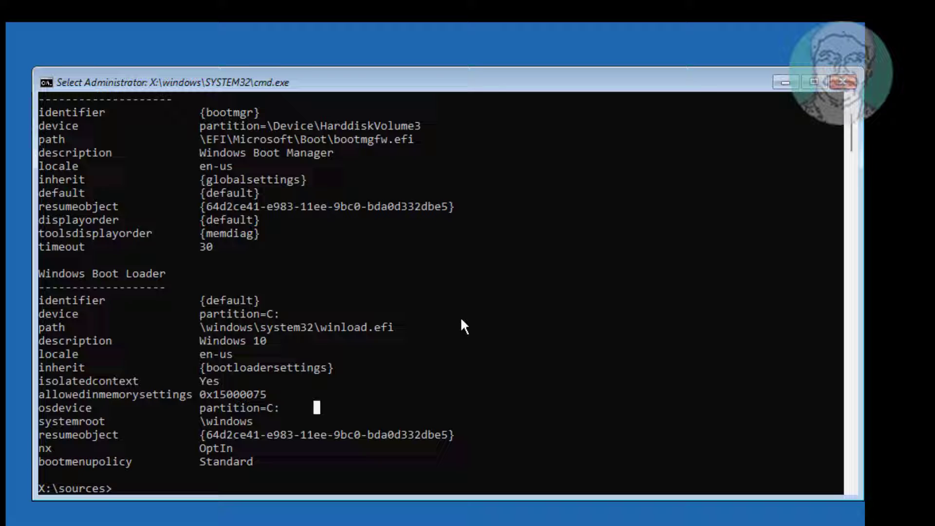
{"action": "type", "text": "diskpar"}
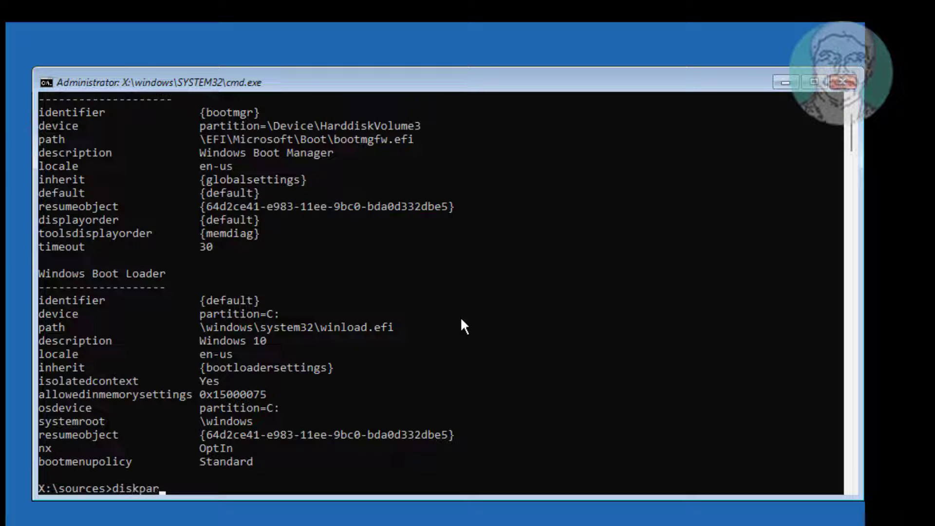
{"action": "type", "text": "t"}
Start DiskPart, list the disks, select Disk 0 and list its volumes
{"action": "key", "text": "Return"}
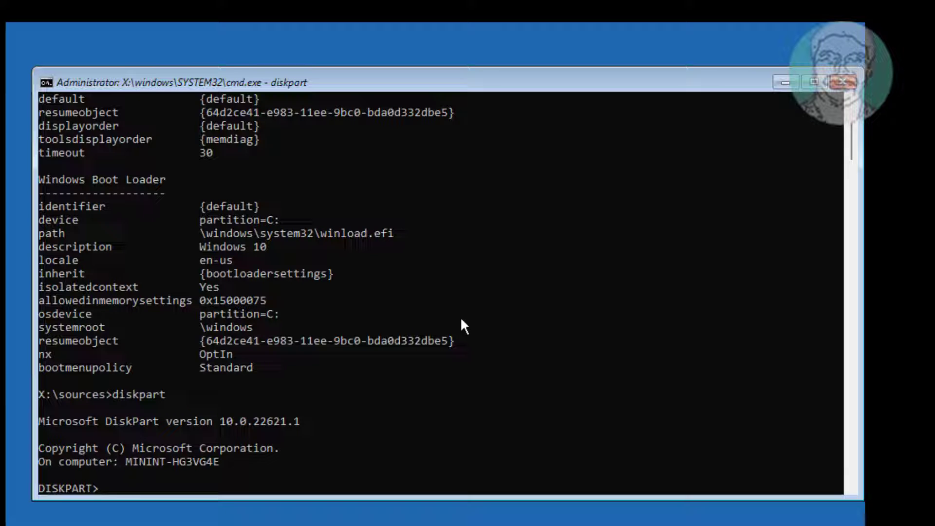
{"action": "type", "text": "list disk"}
{"action": "key", "text": "Return"}
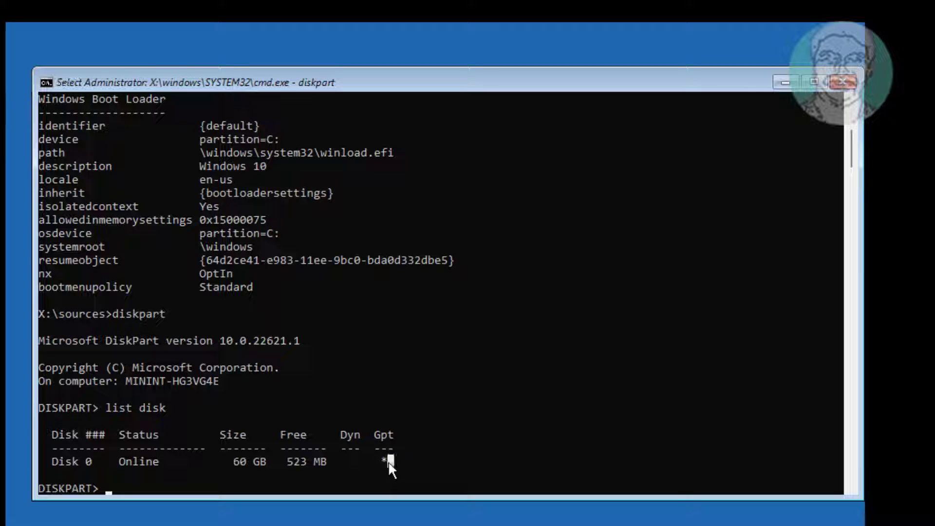
{"action": "left_click_drag", "start_coordinate": [388, 461], "coordinate": [62, 465]}
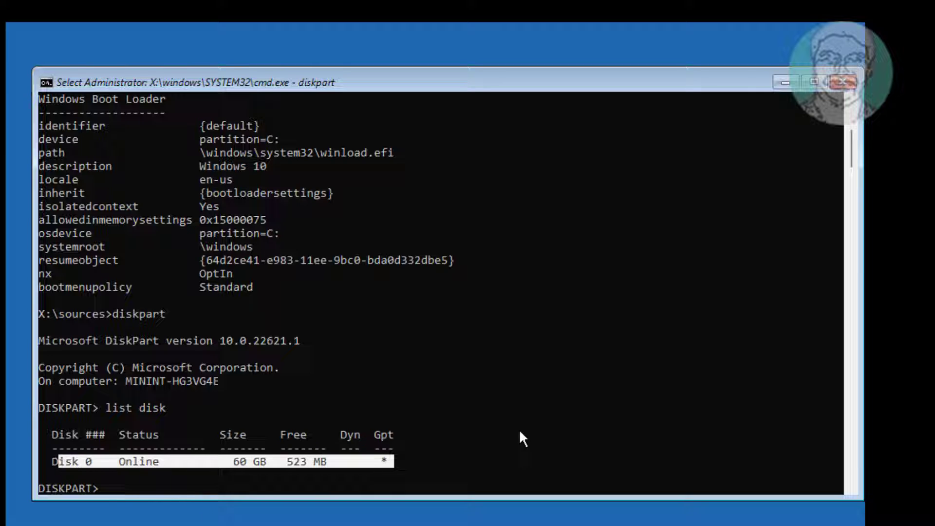
{"action": "left_click", "coordinate": [568, 423]}
{"action": "type", "text": "se"}
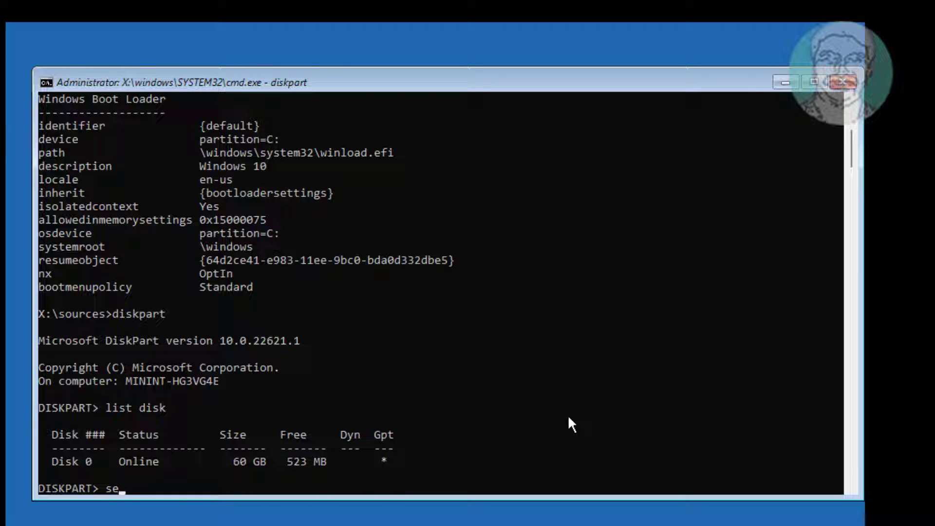
{"action": "type", "text": "lect disk "}
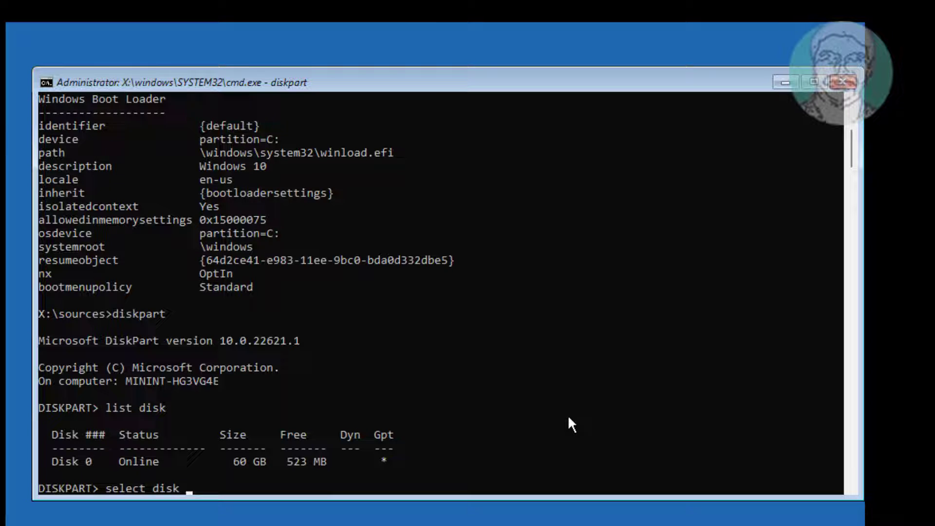
{"action": "type", "text": "0"}
{"action": "key", "text": "Return"}
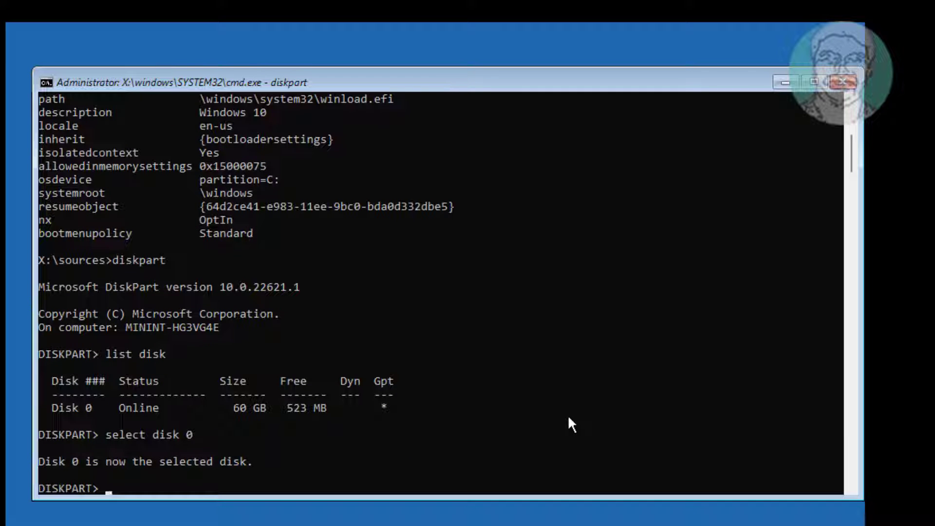
{"action": "type", "text": "list volum"}
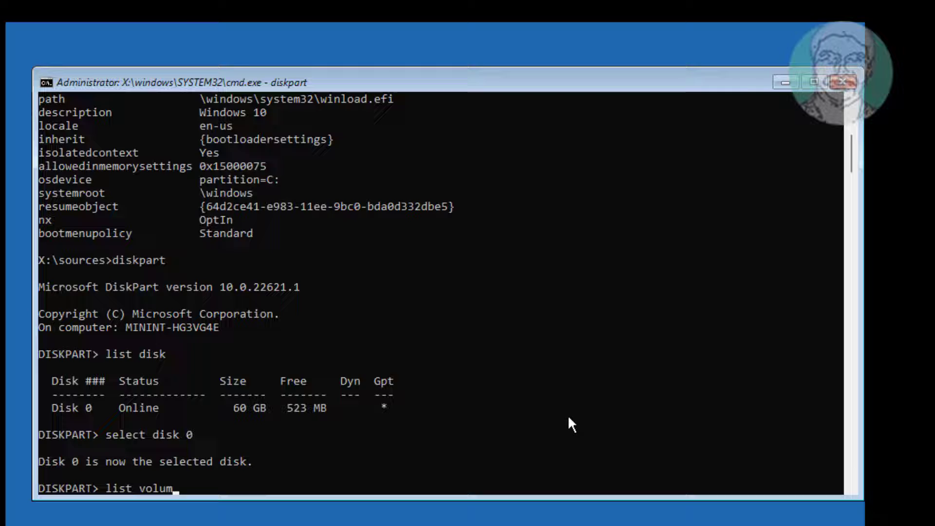
{"action": "type", "text": "e"}
{"action": "key", "text": "Return"}
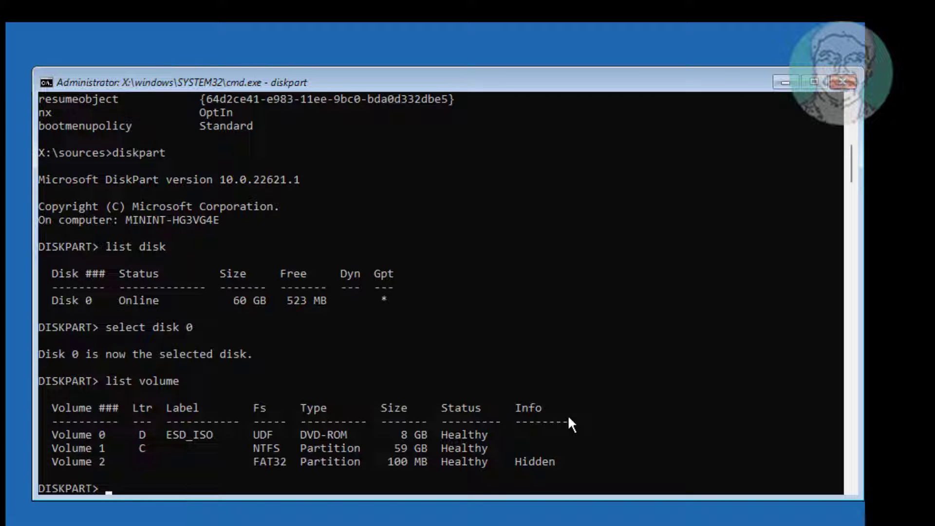
Highlight the Volume 1 row, then the bcdedit device and osdevice partition=C: values
{"action": "left_click_drag", "start_coordinate": [49, 447], "coordinate": [145, 447]}
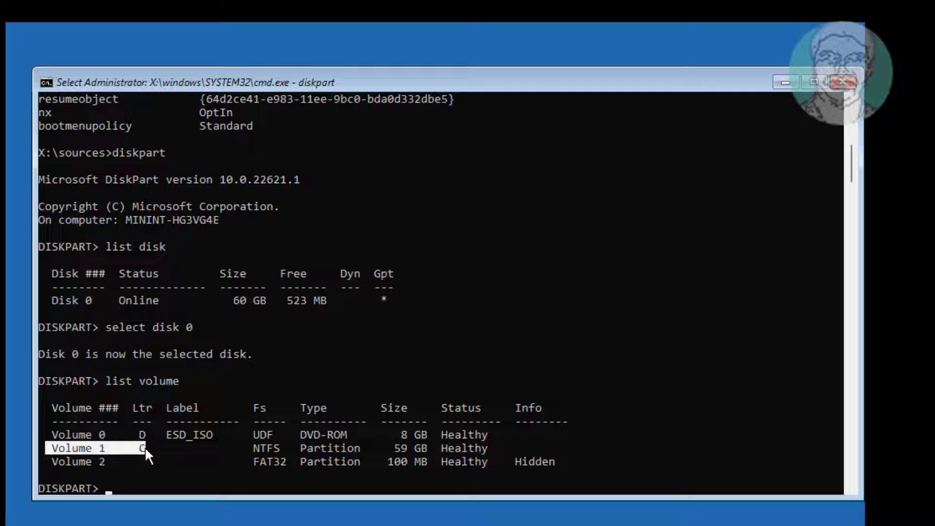
{"action": "left_click_drag", "start_coordinate": [398, 448], "coordinate": [481, 449]}
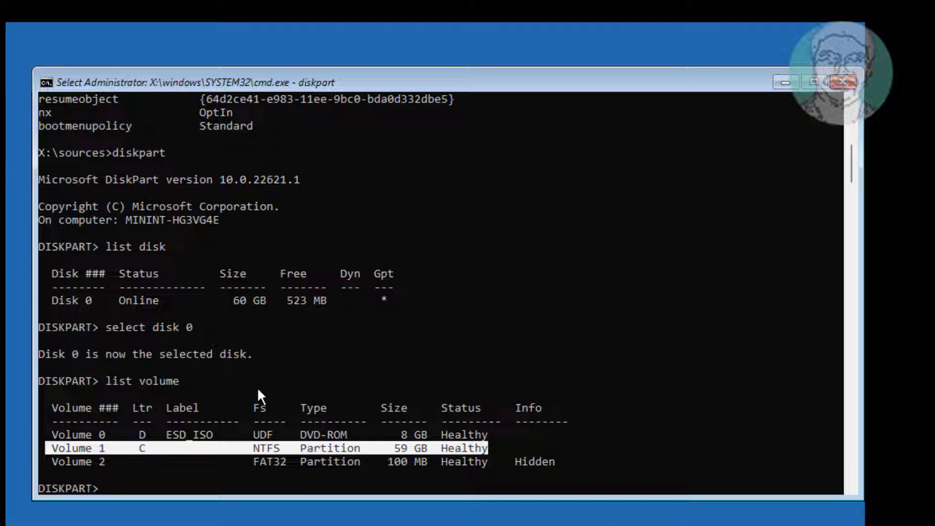
{"action": "scroll", "coordinate": [258, 391], "scroll_direction": "up", "scroll_amount": 3}
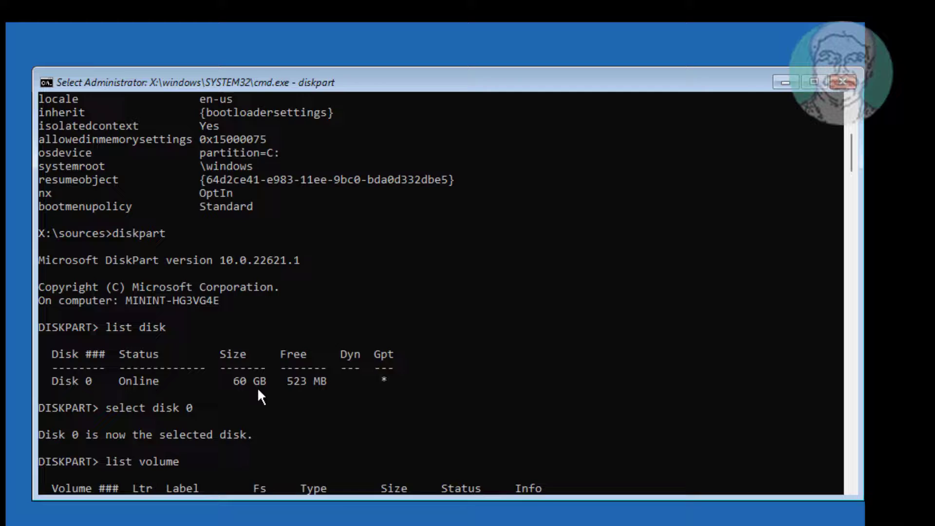
{"action": "scroll", "coordinate": [258, 391], "scroll_direction": "up", "scroll_amount": 2}
{"action": "scroll", "coordinate": [258, 391], "scroll_direction": "up", "scroll_amount": 1}
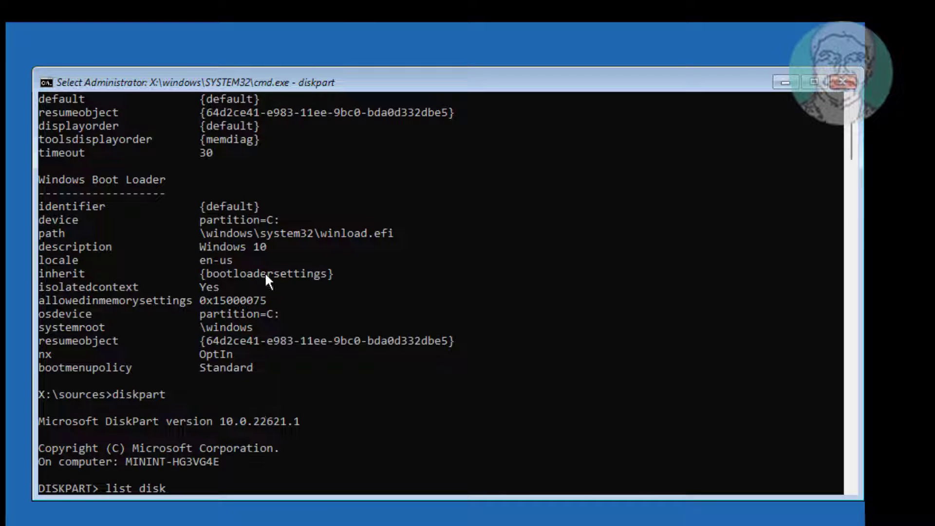
{"action": "left_click_drag", "start_coordinate": [209, 220], "coordinate": [269, 223]}
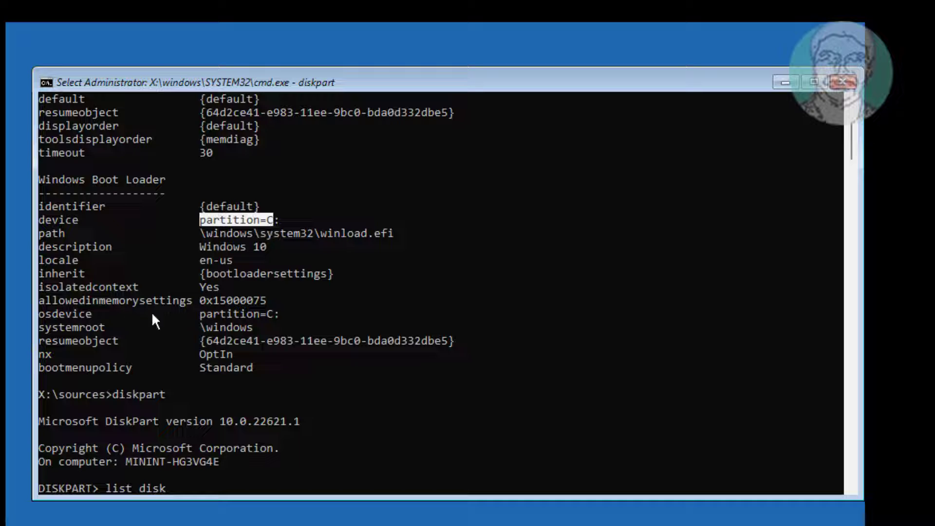
{"action": "left_click_drag", "start_coordinate": [179, 315], "coordinate": [285, 315]}
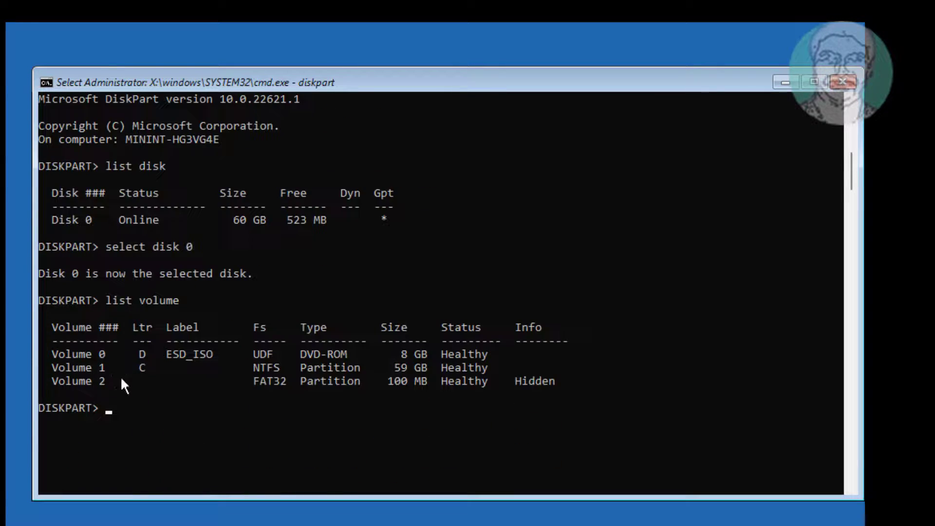
{"action": "scroll", "coordinate": [268, 182], "scroll_direction": "up", "scroll_amount": 7}
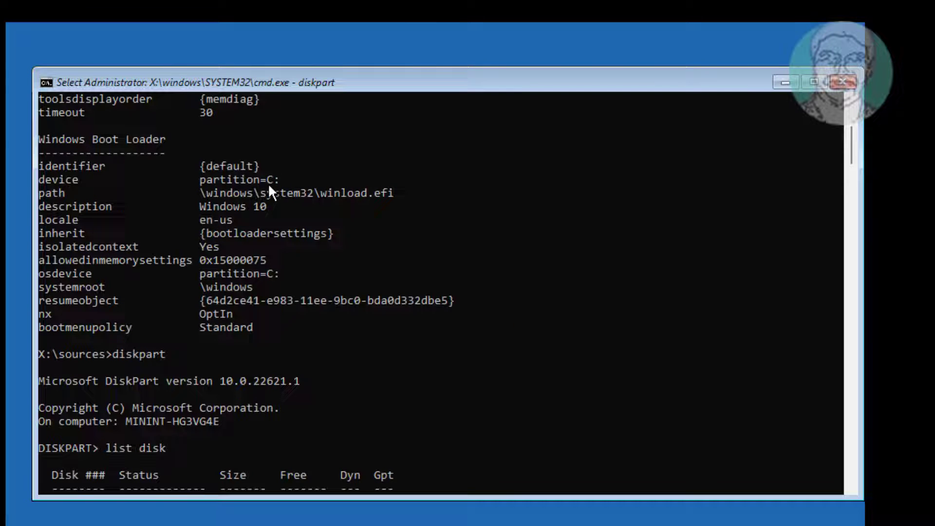
{"action": "scroll", "coordinate": [282, 379], "scroll_direction": "down", "scroll_amount": 3}
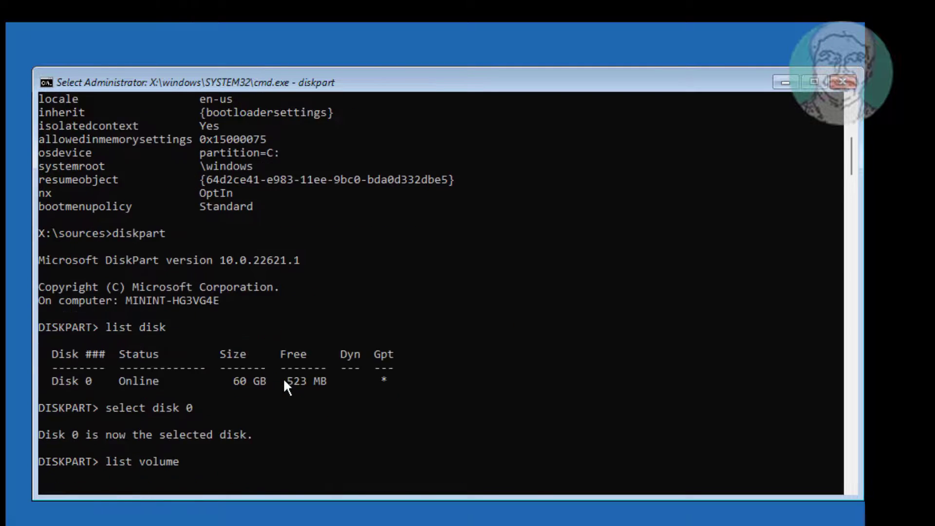
{"action": "scroll", "coordinate": [283, 380], "scroll_direction": "down", "scroll_amount": 2}
{"action": "scroll", "coordinate": [283, 380], "scroll_direction": "down", "scroll_amount": 1}
Exit DiskPart and run bcdedit /set {default} device partition=c:
{"action": "left_click", "coordinate": [282, 378]}
{"action": "type", "text": "exi"}
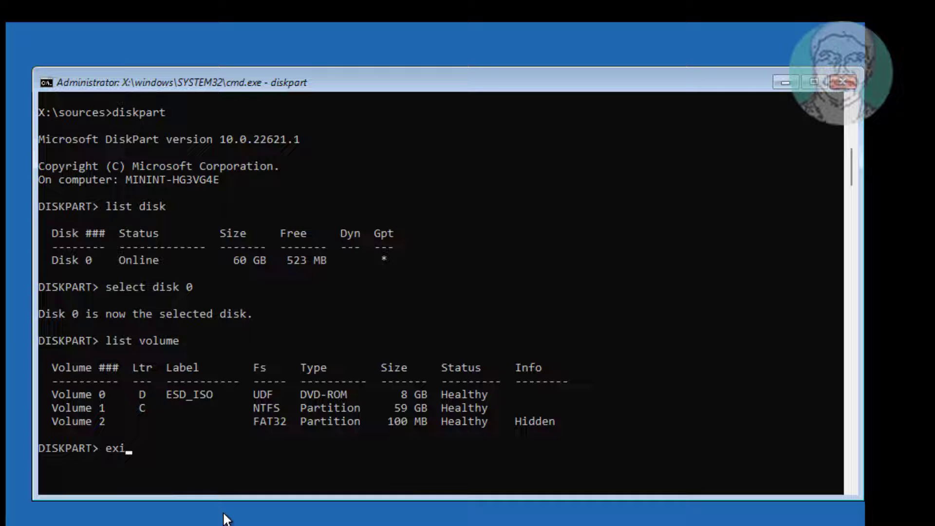
{"action": "type", "text": "t"}
{"action": "key", "text": "Return"}
{"action": "type", "text": "bcd"}
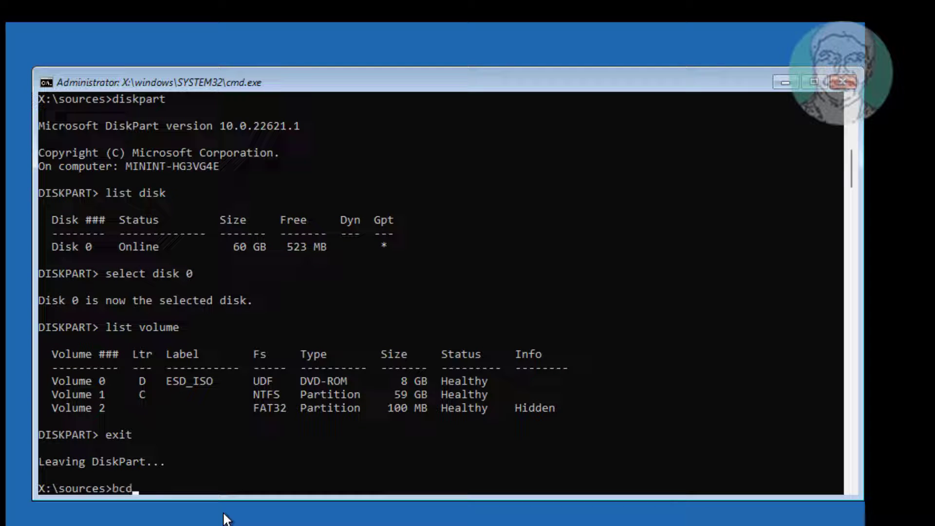
{"action": "type", "text": "edit"}
{"action": "type", "text": " /set "}
{"action": "type", "text": "{defau"}
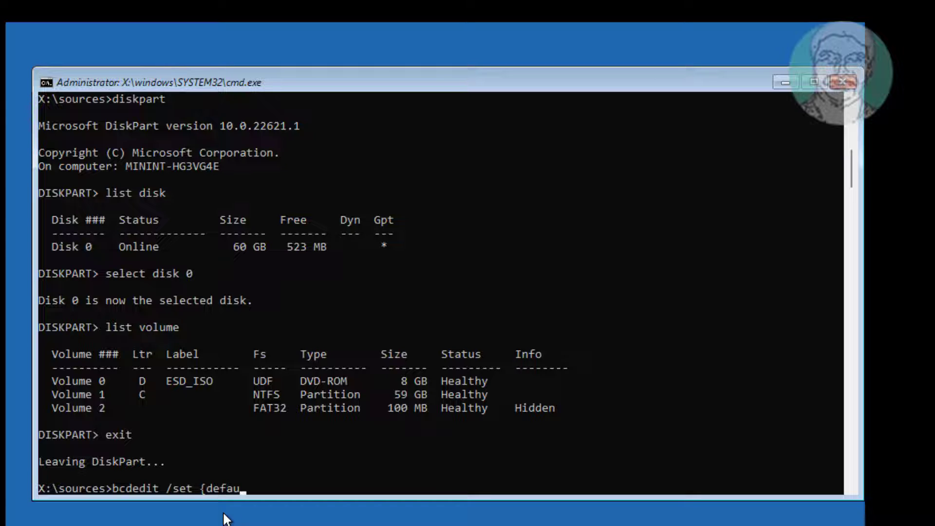
{"action": "type", "text": "lt"}
{"action": "type", "text": "}"}
{"action": "scroll", "coordinate": [228, 376], "scroll_direction": "up", "scroll_amount": 2}
{"action": "scroll", "coordinate": [228, 376], "scroll_direction": "up", "scroll_amount": 5}
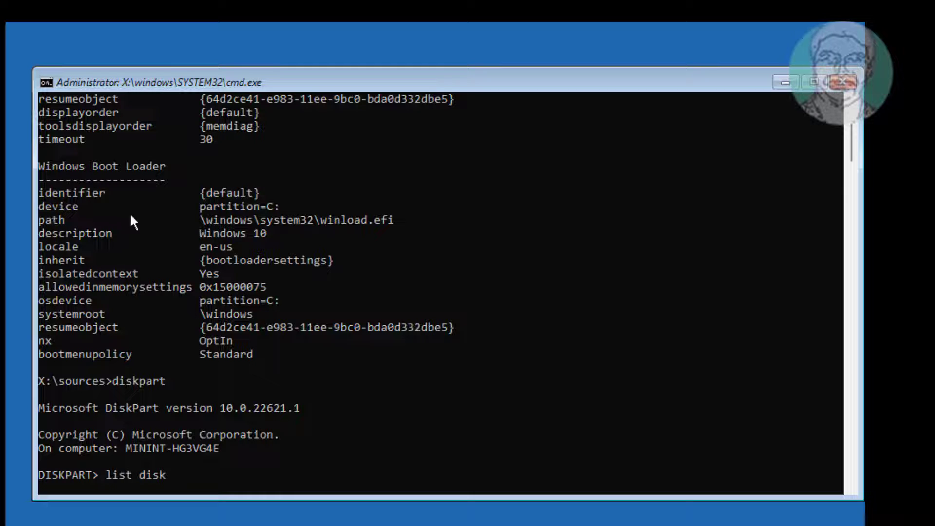
{"action": "left_click_drag", "start_coordinate": [257, 191], "coordinate": [201, 191]}
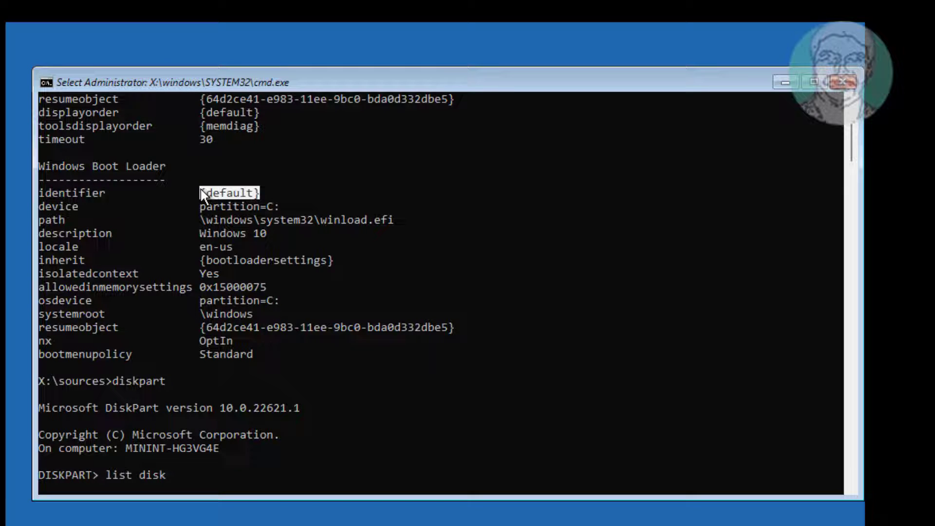
{"action": "left_click", "coordinate": [60, 207]}
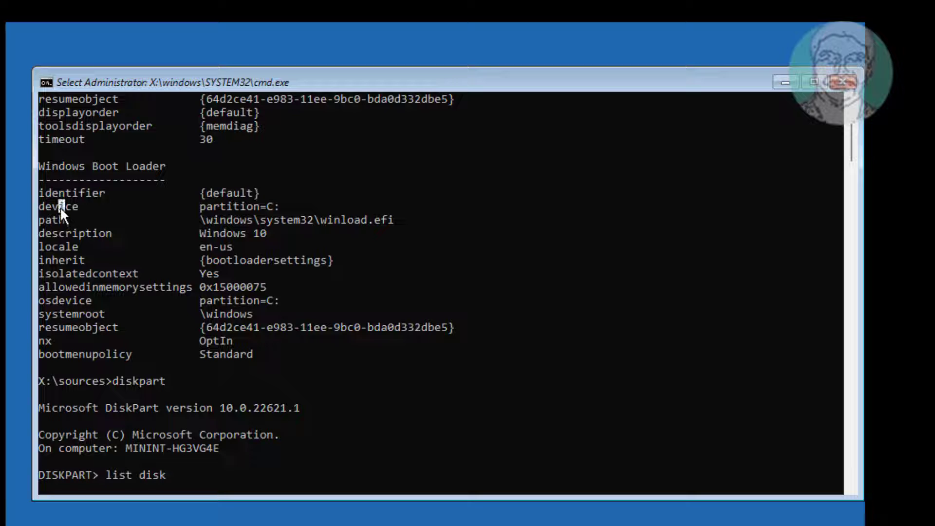
{"action": "left_click_drag", "start_coordinate": [96, 207], "coordinate": [287, 204]}
{"action": "type", "text": "bcdedit /set {default}"}
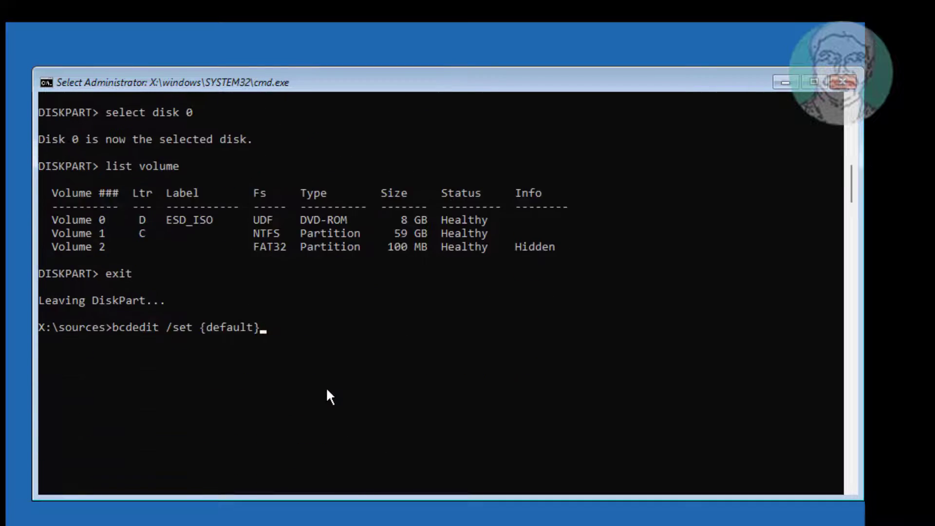
{"action": "right_click", "coordinate": [390, 435]}
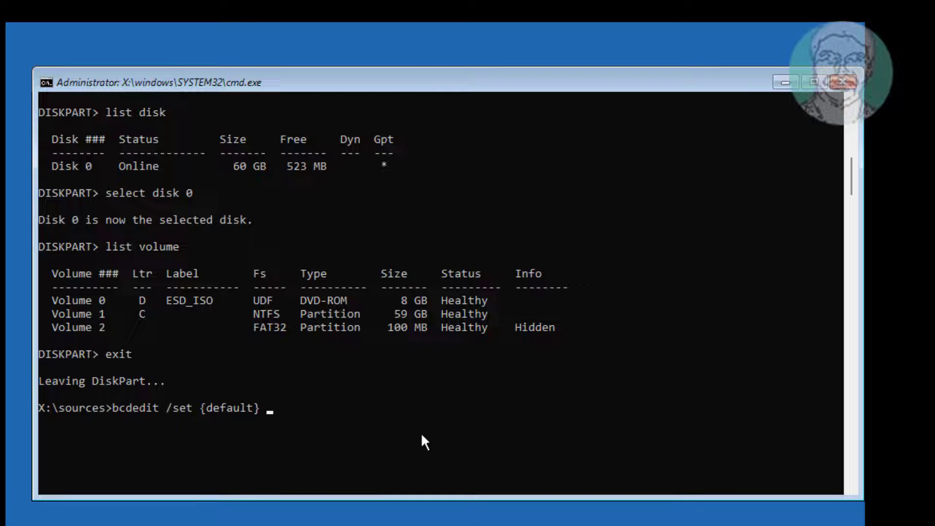
{"action": "type", "text": "dev"}
{"action": "type", "text": "ice parti"}
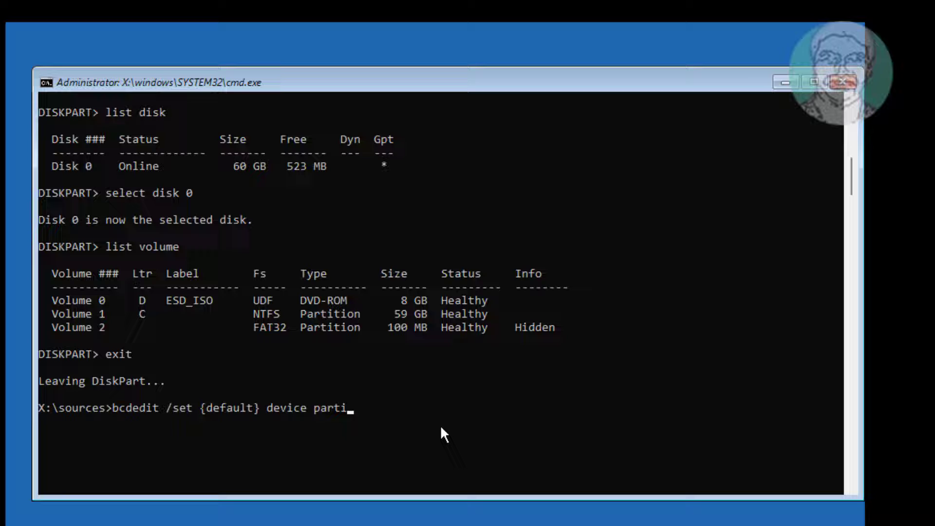
{"action": "type", "text": "tion"}
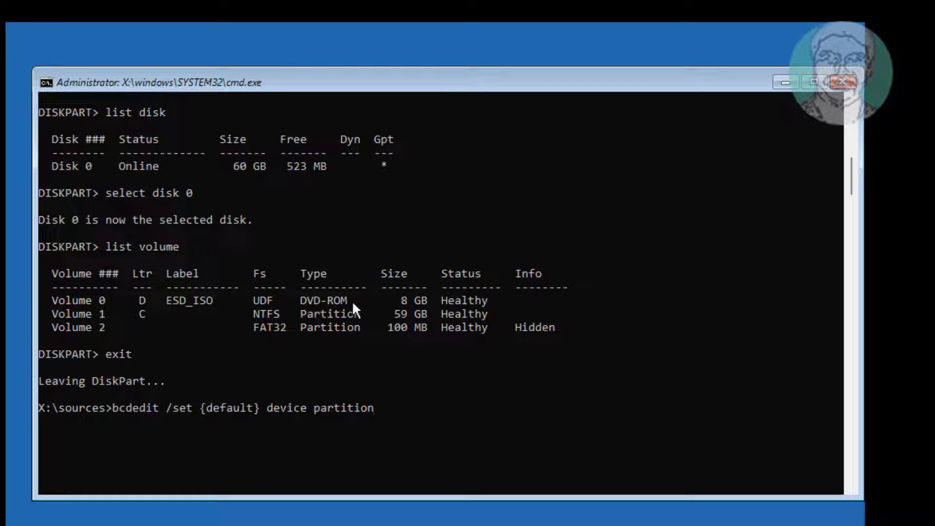
{"action": "type", "text": "=c"}
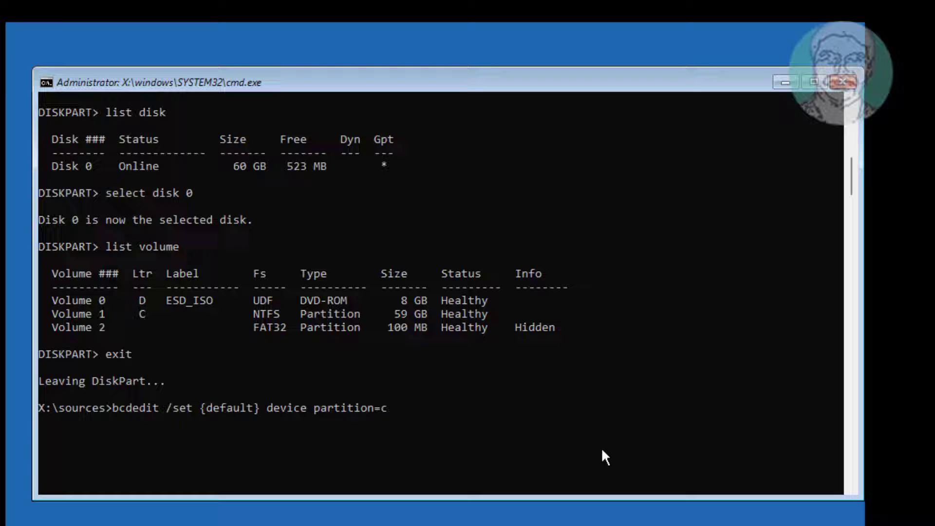
{"action": "type", "text": ":"}
{"action": "key", "text": "Return"}
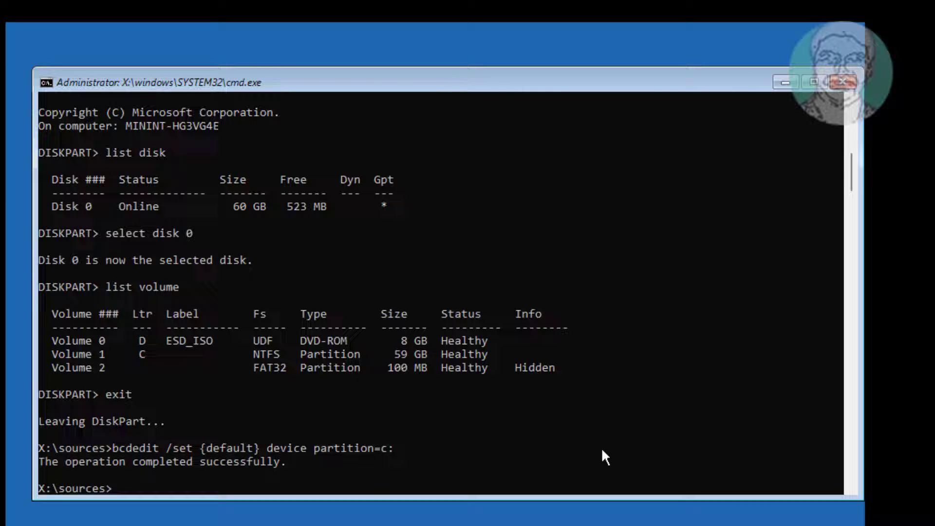
{"action": "type", "text": "bcd"}
{"action": "type", "text": "edit /set"}
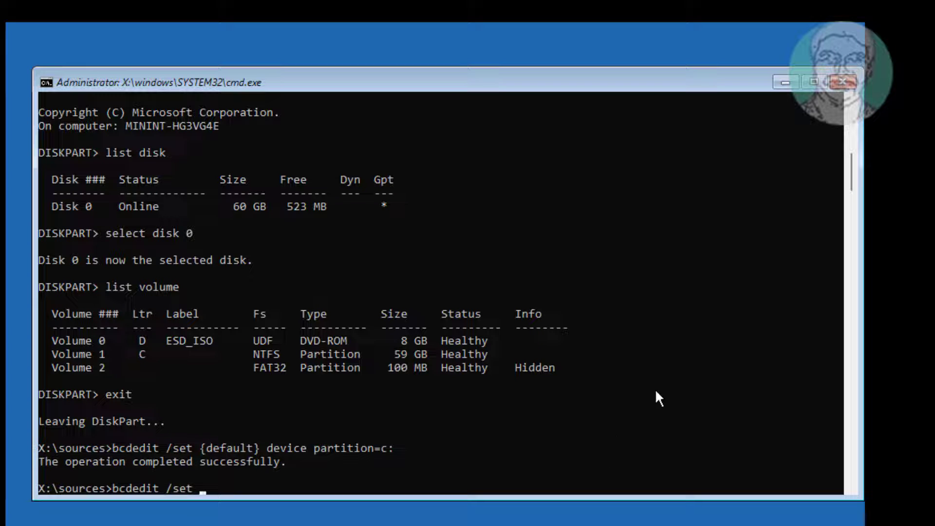
{"action": "scroll", "coordinate": [278, 314], "scroll_direction": "up", "scroll_amount": 5}
{"action": "scroll", "coordinate": [281, 312], "scroll_direction": "up", "scroll_amount": 2}
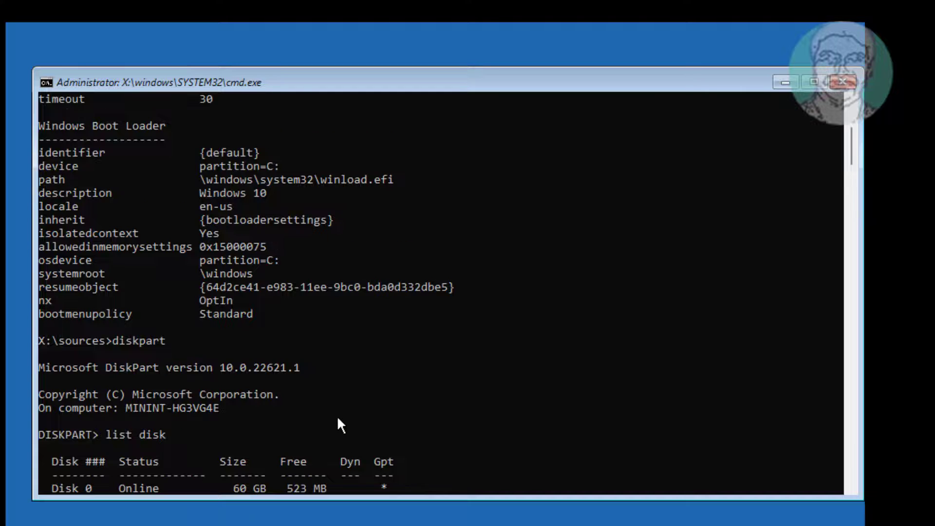
{"action": "scroll", "coordinate": [338, 421], "scroll_direction": "down", "scroll_amount": 3}
{"action": "scroll", "coordinate": [336, 416], "scroll_direction": "down", "scroll_amount": 4}
{"action": "scroll", "coordinate": [336, 416], "scroll_direction": "down", "scroll_amount": 1}
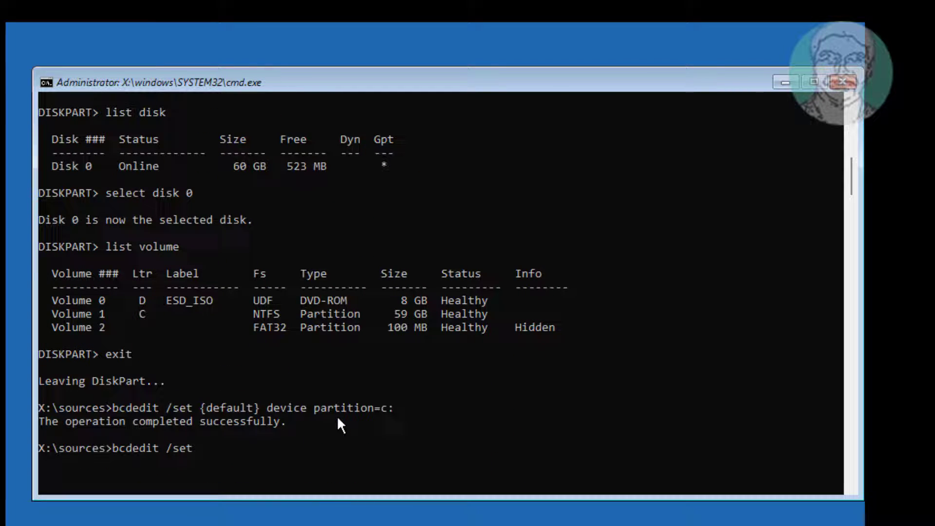
{"action": "type", "text": "{de"}
{"action": "type", "text": "fault"}
{"action": "type", "text": "}"}
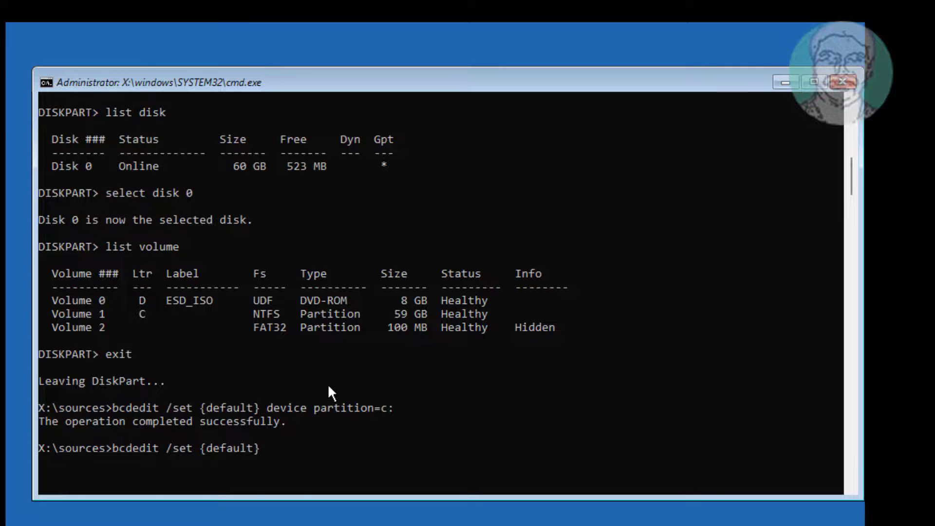
{"action": "scroll", "coordinate": [328, 384], "scroll_direction": "up", "scroll_amount": 4}
{"action": "scroll", "coordinate": [315, 357], "scroll_direction": "up", "scroll_amount": 2}
{"action": "scroll", "coordinate": [314, 350], "scroll_direction": "up", "scroll_amount": 2}
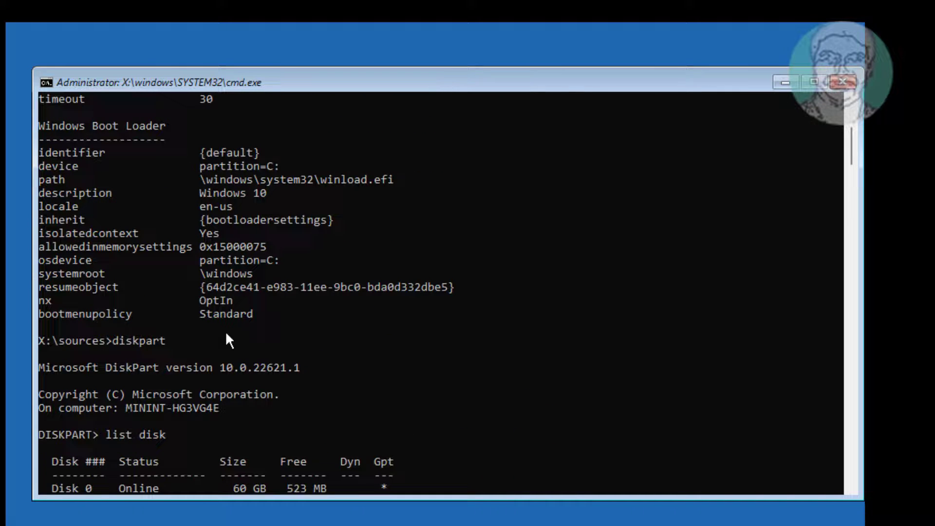
Run bcdedit /set {default} osdevice partition=c: to point osdevice at drive C
{"action": "left_click_drag", "start_coordinate": [41, 260], "coordinate": [292, 257]}
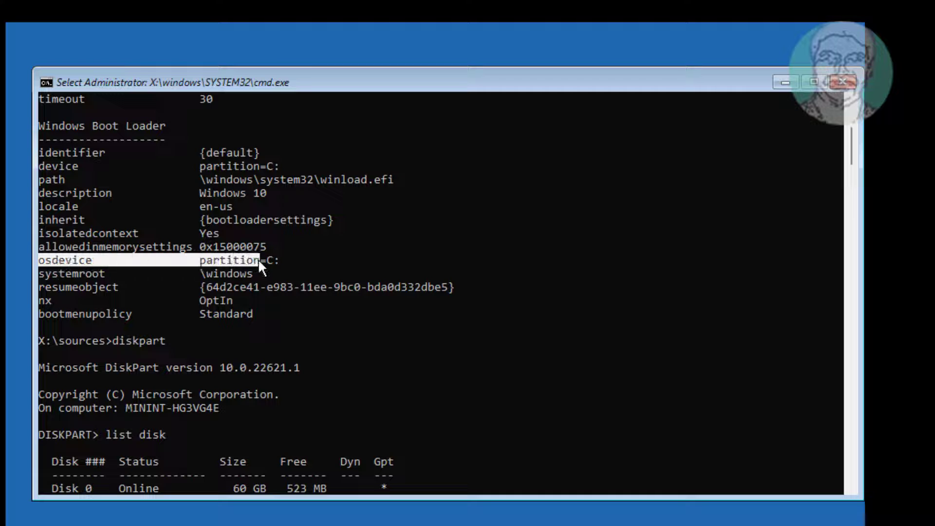
{"action": "scroll", "coordinate": [307, 335], "scroll_direction": "down", "scroll_amount": 1}
{"action": "scroll", "coordinate": [307, 343], "scroll_direction": "down", "scroll_amount": 4}
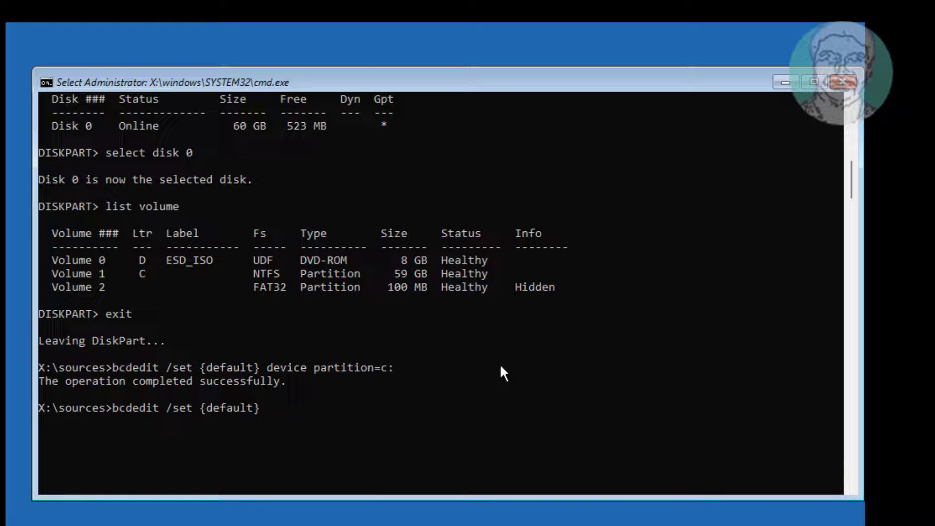
{"action": "type", "text": "os"}
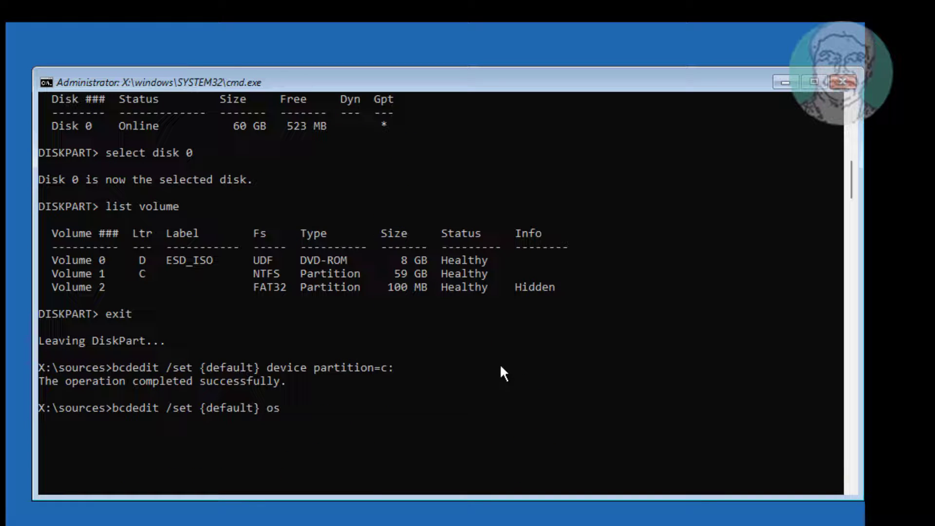
{"action": "type", "text": "device par"}
{"action": "type", "text": "tition="}
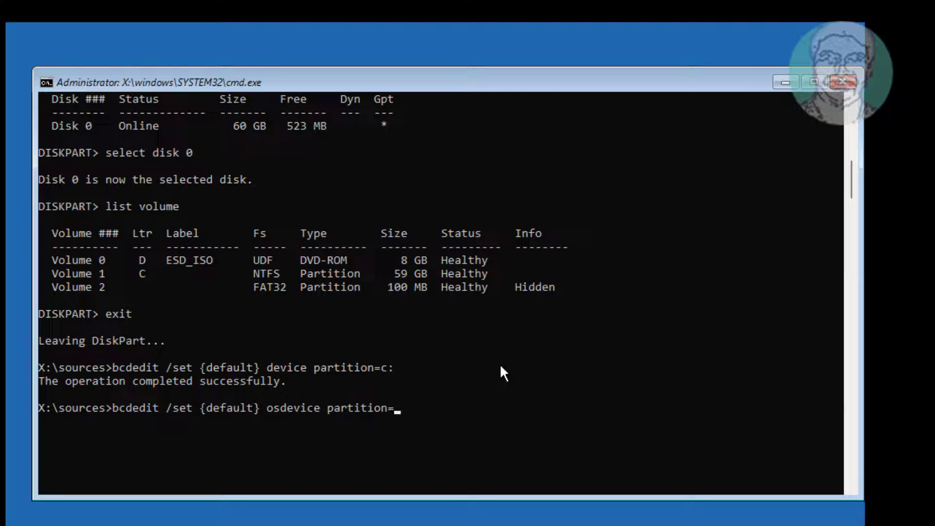
{"action": "type", "text": "c:"}
{"action": "key", "text": "Return"}
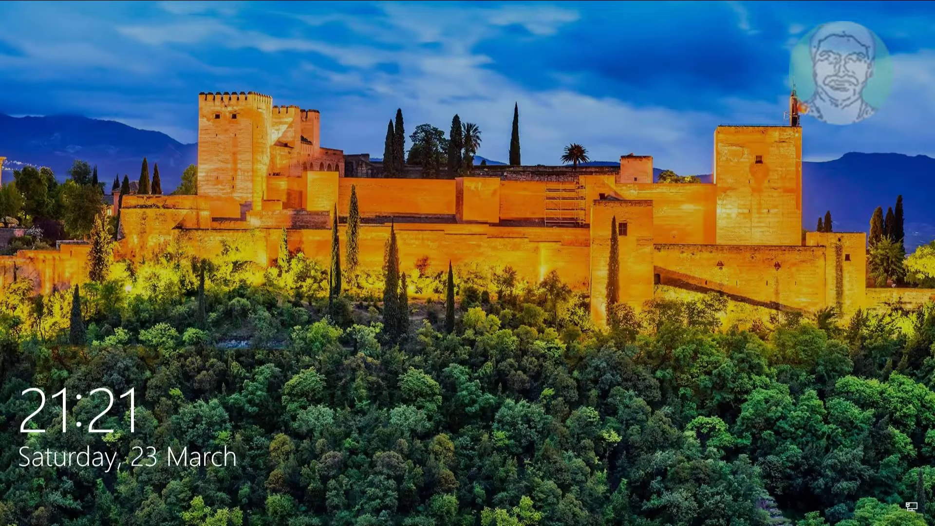
Dismiss the lock screen and sign in as Admin with the password
{"action": "key", "text": "Return"}
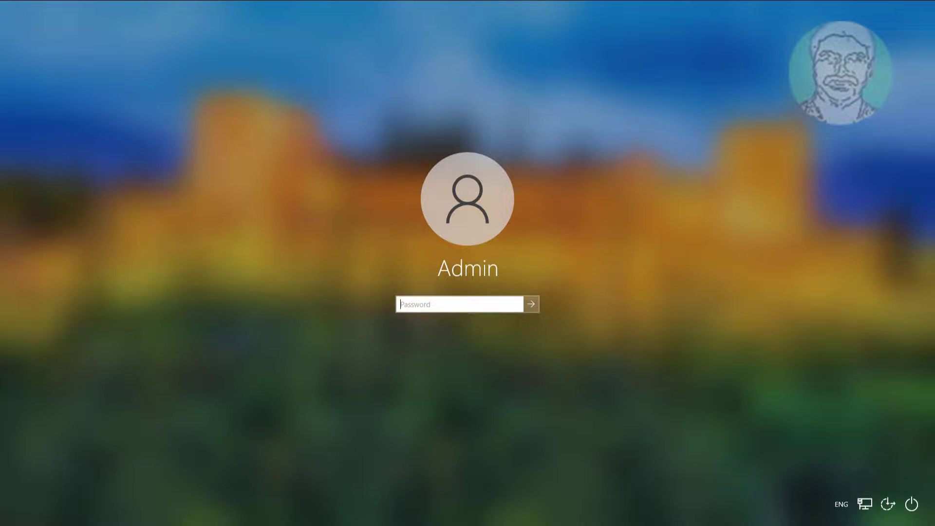
{"action": "type", "text": "•••••"}
{"action": "key", "text": "Return"}
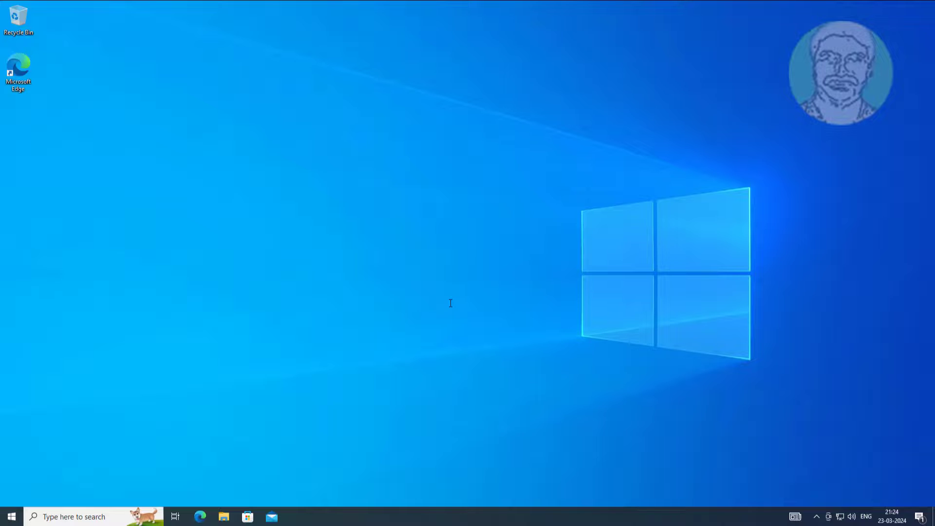
Search for cmd and run Command Prompt as administrator
{"action": "left_click", "coordinate": [57, 518]}
{"action": "type", "text": "c"}
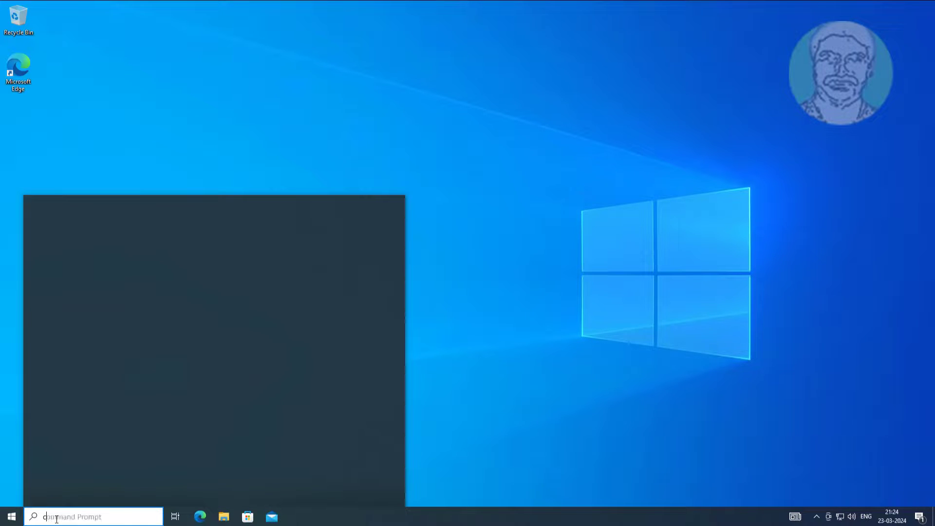
{"action": "type", "text": ",d"}
{"action": "key", "text": "BackSpace"}
{"action": "key", "text": "BackSpace"}
{"action": "key", "text": "BackSpace"}
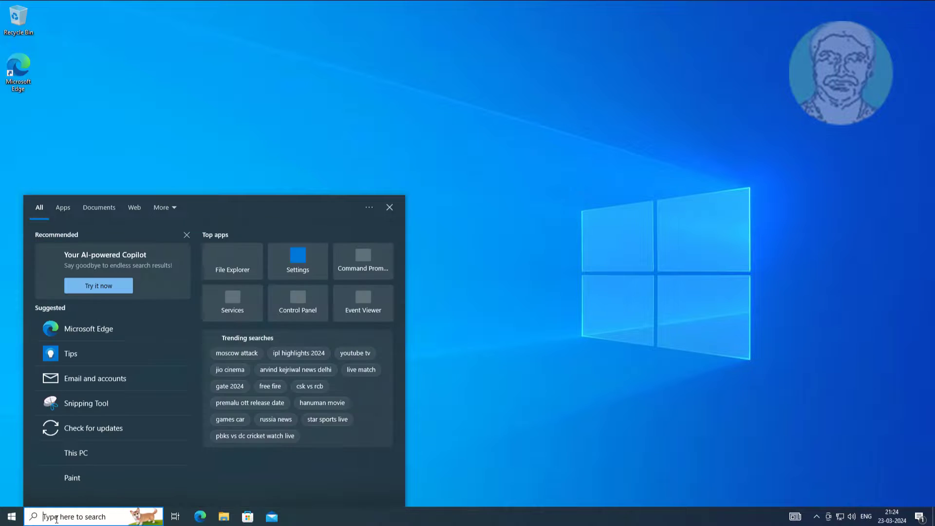
{"action": "type", "text": "cmd"}
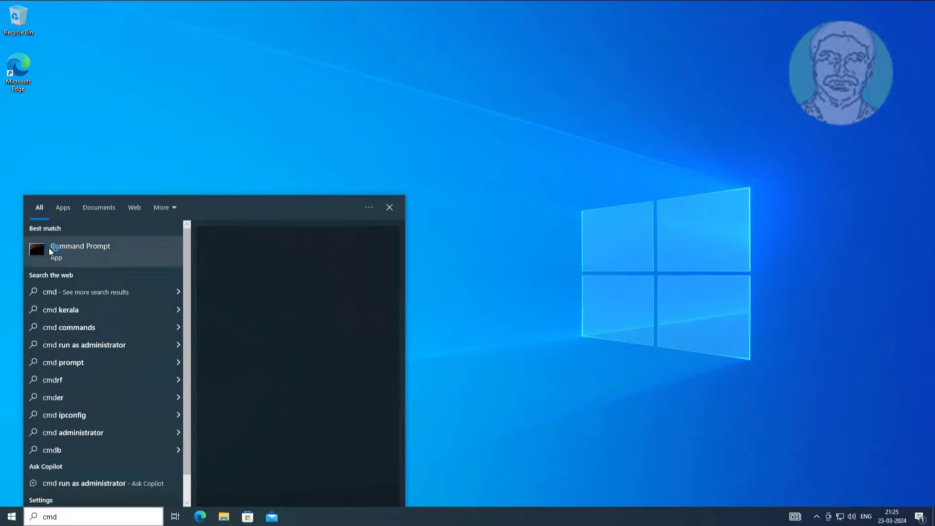
{"action": "right_click", "coordinate": [49, 247]}
{"action": "left_click", "coordinate": [76, 258]}
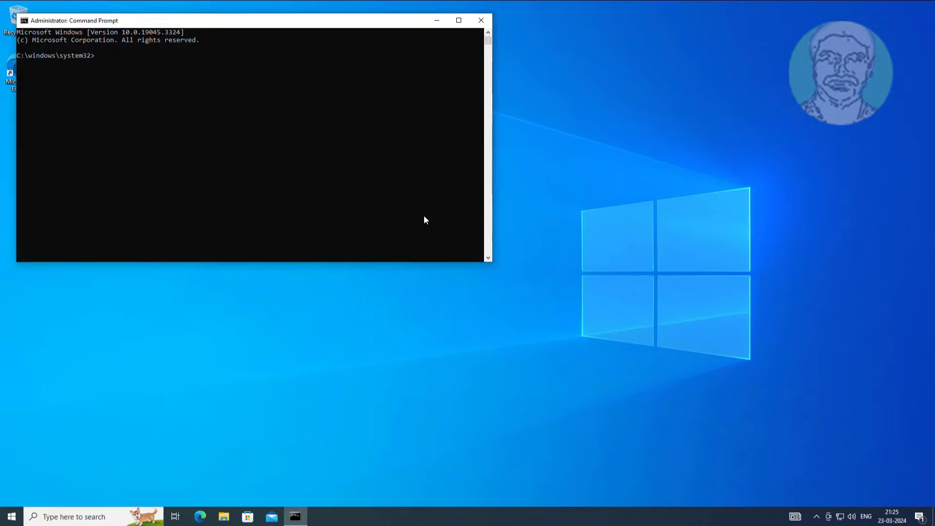
{"action": "type", "text": "bcdedit"}
Run bcdedit and highlight the boot loader's device and osdevice partition=C: lines
{"action": "key", "text": "Return"}
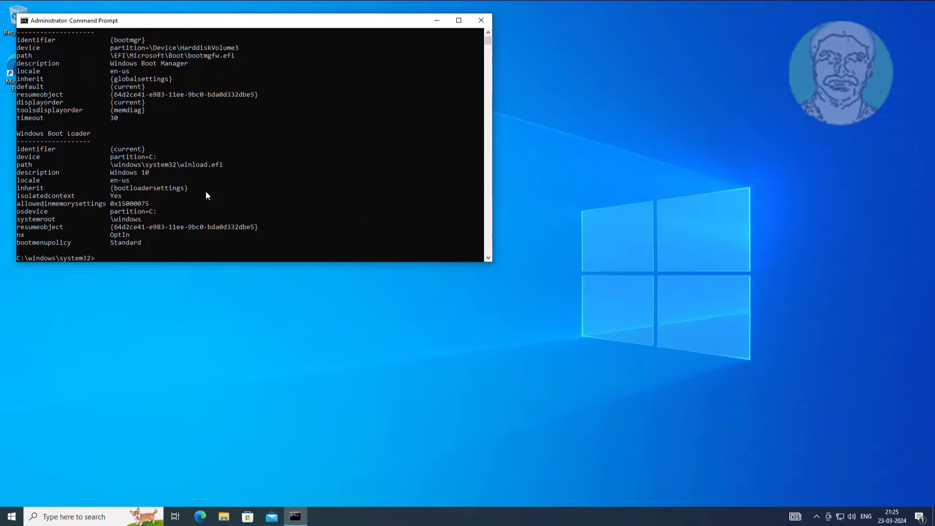
{"action": "scroll", "coordinate": [191, 172], "scroll_direction": "up", "scroll_amount": 1}
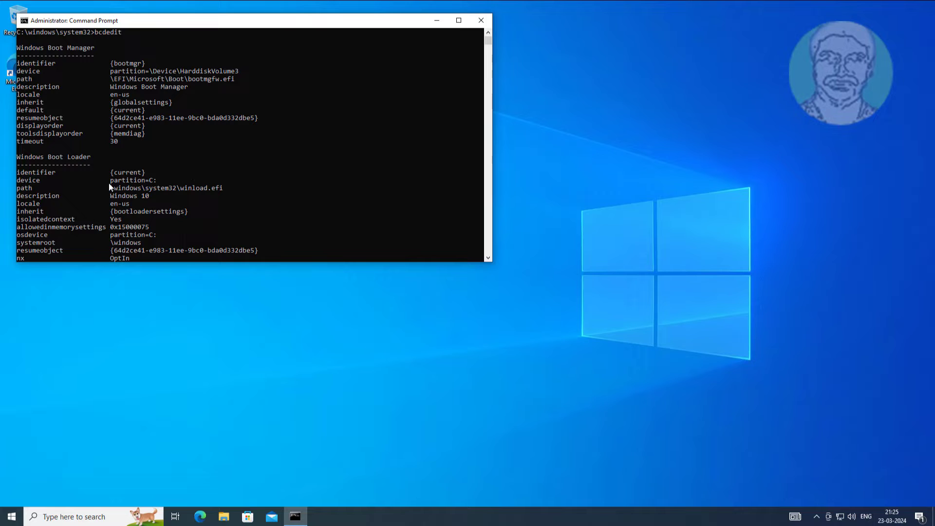
{"action": "left_click_drag", "start_coordinate": [21, 181], "coordinate": [164, 183]}
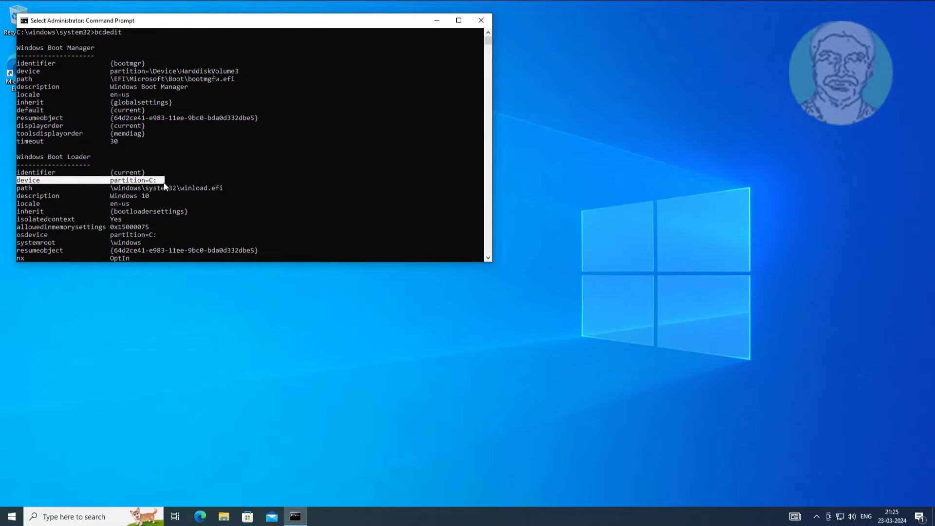
{"action": "left_click", "coordinate": [19, 234]}
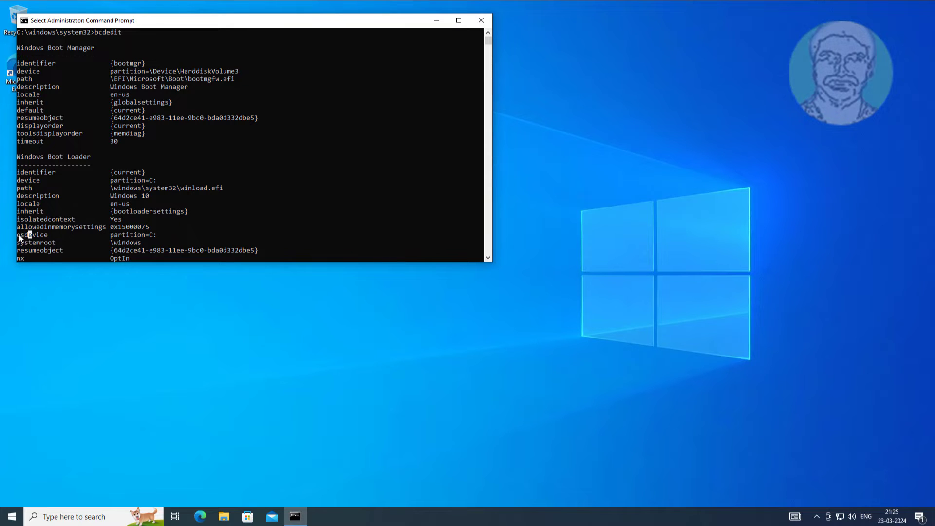
{"action": "left_click_drag", "start_coordinate": [74, 235], "coordinate": [163, 235]}
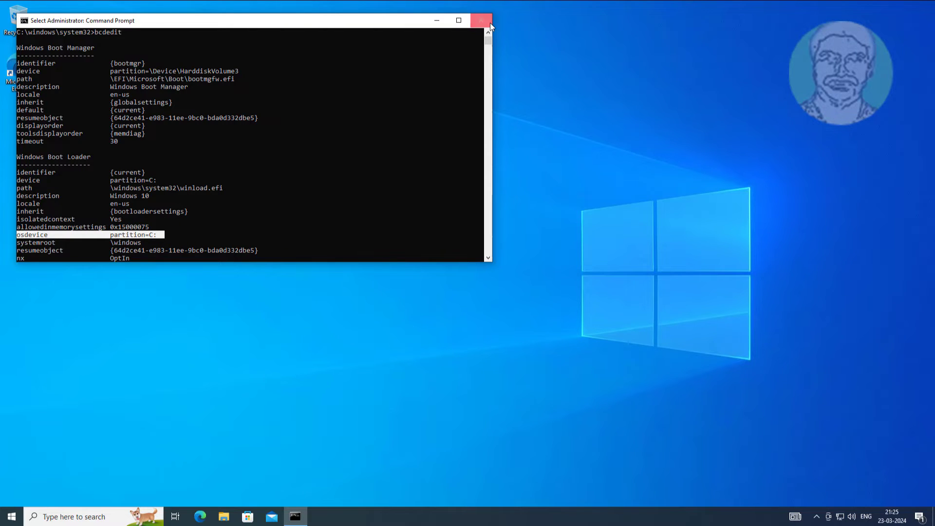